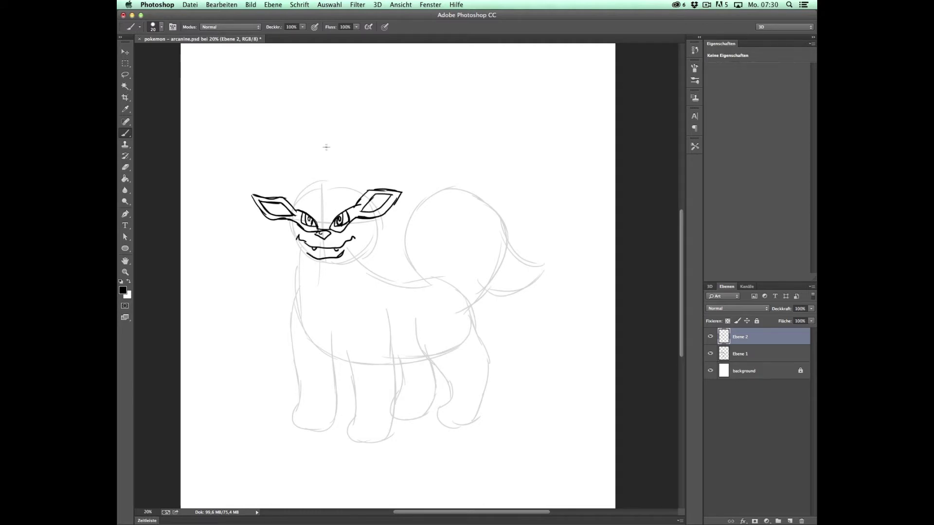
Rough in black lines for the jagged left-cheek fur, the curve above the left eye and the ear
{"action": "left_click_drag", "start_coordinate": [264, 237], "coordinate": [301, 267]}
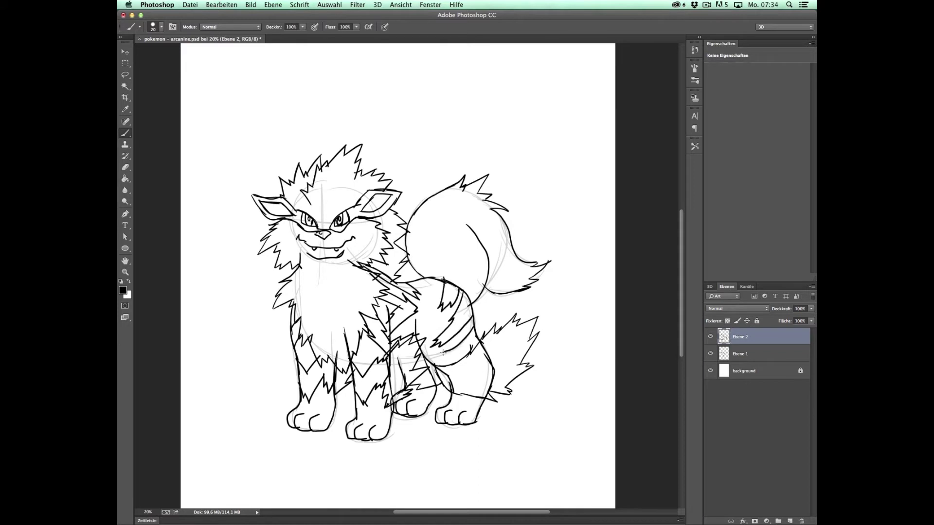
{"action": "mouse_move", "coordinate": [281, 254]}
{"action": "left_mouse_down"}
{"action": "mouse_move", "coordinate": [347, 298]}
{"action": "mouse_move", "coordinate": [477, 242]}
{"action": "left_mouse_up"}
{"action": "mouse_move", "coordinate": [420, 302]}
{"action": "left_mouse_down"}
{"action": "mouse_move", "coordinate": [578, 248]}
{"action": "mouse_move", "coordinate": [428, 338]}
{"action": "left_mouse_up"}
Ink both ears with their inner shapes, plus the eye pupil and the line to the nose
{"action": "left_click_drag", "start_coordinate": [551, 256], "coordinate": [339, 375]}
{"action": "left_click_drag", "start_coordinate": [431, 357], "coordinate": [490, 329]}
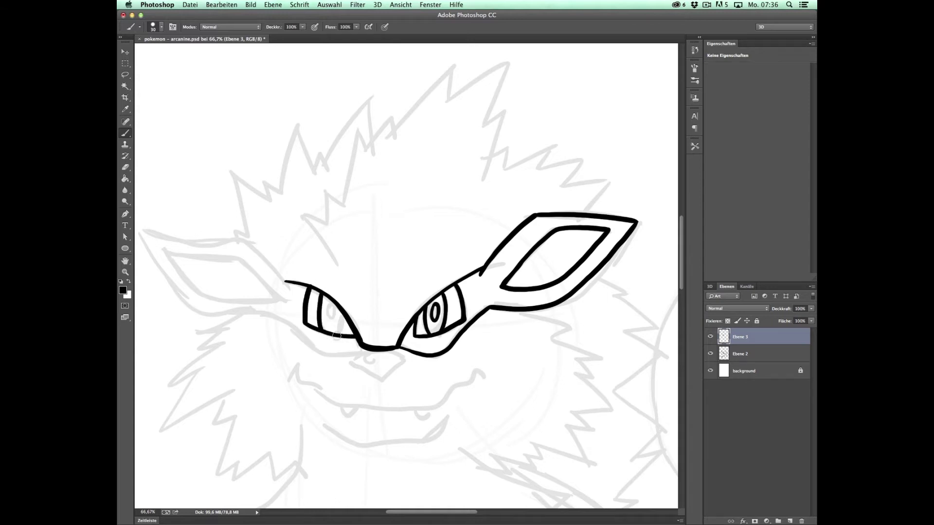
{"action": "left_click_drag", "start_coordinate": [330, 307], "coordinate": [331, 306]}
{"action": "mouse_move", "coordinate": [141, 228]}
{"action": "left_mouse_down"}
{"action": "mouse_move", "coordinate": [286, 287]}
{"action": "mouse_move", "coordinate": [265, 313]}
{"action": "left_mouse_up"}
{"action": "mouse_move", "coordinate": [265, 298]}
{"action": "left_mouse_down"}
{"action": "mouse_move", "coordinate": [164, 248]}
{"action": "mouse_move", "coordinate": [399, 345]}
{"action": "left_mouse_up"}
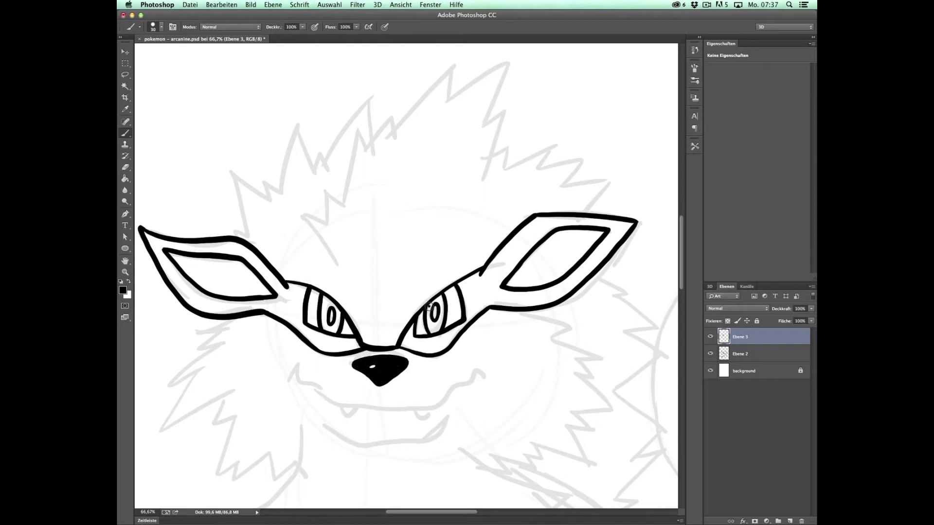
Ink the mouth curl, the two fangs, the lower jaw and the spiky left-cheek fur tufts
{"action": "left_click_drag", "start_coordinate": [426, 405], "coordinate": [489, 374]}
{"action": "left_click_drag", "start_coordinate": [341, 403], "coordinate": [350, 419]}
{"action": "left_click_drag", "start_coordinate": [414, 404], "coordinate": [422, 419]}
{"action": "left_click_drag", "start_coordinate": [337, 382], "coordinate": [445, 375]}
{"action": "left_click_drag", "start_coordinate": [238, 302], "coordinate": [204, 333]}
{"action": "mouse_move", "coordinate": [231, 324]}
{"action": "left_mouse_down"}
{"action": "mouse_move", "coordinate": [180, 364]}
{"action": "mouse_move", "coordinate": [225, 458]}
{"action": "mouse_move", "coordinate": [306, 443]}
{"action": "left_mouse_up"}
{"action": "left_click_drag", "start_coordinate": [414, 369], "coordinate": [481, 363]}
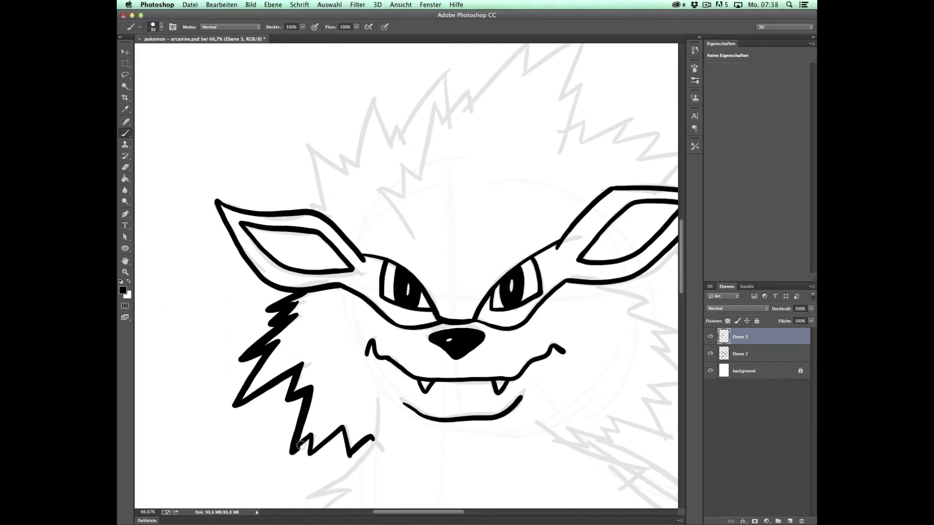
Thicken the ear outline and ink the spiky head fur and the right-cheek zigzags
{"action": "mouse_move", "coordinate": [272, 288]}
{"action": "left_mouse_down"}
{"action": "mouse_move", "coordinate": [457, 63]}
{"action": "mouse_move", "coordinate": [416, 241]}
{"action": "mouse_move", "coordinate": [438, 180]}
{"action": "mouse_move", "coordinate": [516, 104]}
{"action": "mouse_move", "coordinate": [557, 190]}
{"action": "mouse_move", "coordinate": [613, 185]}
{"action": "mouse_move", "coordinate": [463, 141]}
{"action": "left_mouse_up"}
{"action": "scroll", "coordinate": [469, 198], "scroll_direction": "up", "scroll_amount": 3}
{"action": "mouse_move", "coordinate": [462, 146]}
{"action": "left_mouse_down"}
{"action": "mouse_move", "coordinate": [501, 188]}
{"action": "mouse_move", "coordinate": [511, 252]}
{"action": "mouse_move", "coordinate": [579, 331]}
{"action": "left_mouse_up"}
{"action": "mouse_move", "coordinate": [569, 340]}
{"action": "left_mouse_down"}
{"action": "mouse_move", "coordinate": [570, 396]}
{"action": "mouse_move", "coordinate": [538, 498]}
{"action": "left_mouse_up"}
{"action": "left_click_drag", "start_coordinate": [427, 296], "coordinate": [525, 387]}
{"action": "key", "text": "super+z"}
{"action": "mouse_move", "coordinate": [462, 311]}
{"action": "left_mouse_down"}
{"action": "mouse_move", "coordinate": [516, 360]}
{"action": "mouse_move", "coordinate": [503, 394]}
{"action": "left_mouse_up"}
Ink zigzag fur strokes down both sides of the chest ruff
{"action": "mouse_move", "coordinate": [501, 302]}
{"action": "left_mouse_down"}
{"action": "mouse_move", "coordinate": [472, 175]}
{"action": "mouse_move", "coordinate": [633, 81]}
{"action": "left_mouse_up"}
{"action": "mouse_move", "coordinate": [318, 270]}
{"action": "left_mouse_down"}
{"action": "mouse_move", "coordinate": [354, 457]}
{"action": "mouse_move", "coordinate": [272, 278]}
{"action": "mouse_move", "coordinate": [396, 406]}
{"action": "mouse_move", "coordinate": [428, 371]}
{"action": "mouse_move", "coordinate": [479, 210]}
{"action": "left_mouse_up"}
{"action": "left_click_drag", "start_coordinate": [510, 176], "coordinate": [493, 299]}
{"action": "mouse_move", "coordinate": [411, 156]}
{"action": "left_mouse_down"}
{"action": "mouse_move", "coordinate": [513, 200]}
{"action": "mouse_move", "coordinate": [538, 272]}
{"action": "left_mouse_up"}
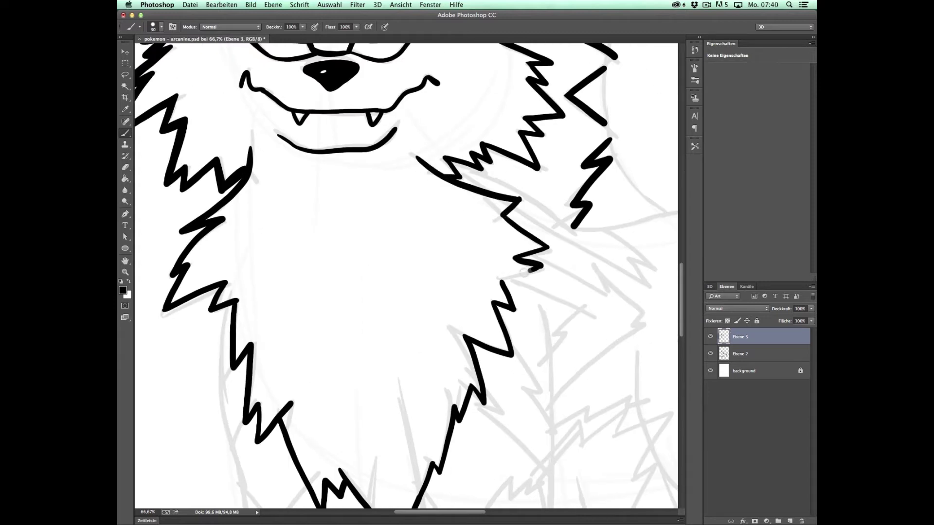
Zoom to 50% and ink the first front leg and its toed paw
{"action": "key", "text": "z"}
{"action": "left_click", "coordinate": [512, 292], "text": "alt"}
{"action": "left_click", "coordinate": [426, 376]}
{"action": "key", "text": "b"}
{"action": "mouse_move", "coordinate": [267, 168]}
{"action": "left_mouse_down"}
{"action": "mouse_move", "coordinate": [251, 447]}
{"action": "mouse_move", "coordinate": [350, 481]}
{"action": "left_mouse_up"}
{"action": "left_click_drag", "start_coordinate": [371, 391], "coordinate": [351, 481]}
Ink zigzag fur above the paw, then the second front leg and its paw
{"action": "key", "text": "e"}
{"action": "key", "text": "b"}
{"action": "left_click_drag", "start_coordinate": [289, 386], "coordinate": [367, 368]}
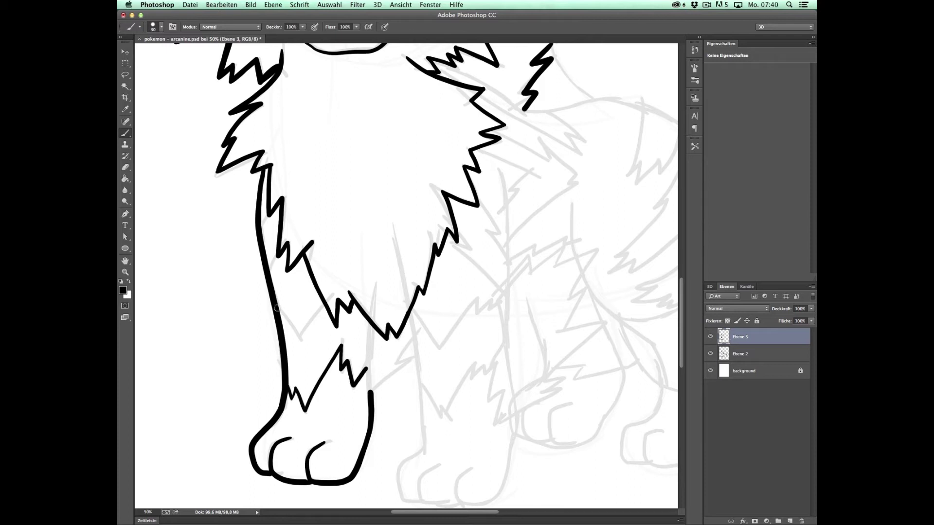
{"action": "mouse_move", "coordinate": [413, 314]}
{"action": "left_mouse_down"}
{"action": "mouse_move", "coordinate": [423, 501]}
{"action": "mouse_move", "coordinate": [336, 448]}
{"action": "left_mouse_up"}
{"action": "mouse_move", "coordinate": [341, 408]}
{"action": "left_mouse_down"}
{"action": "mouse_move", "coordinate": [418, 453]}
{"action": "mouse_move", "coordinate": [433, 377]}
{"action": "left_mouse_up"}
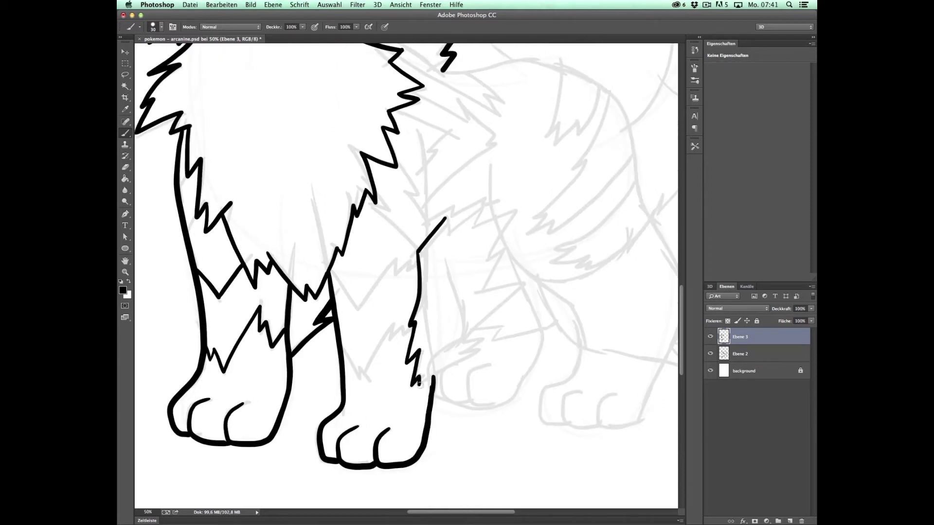
Add zigzag fur tufts on the second leg, then ink the next leg and a chest diagonal
{"action": "left_click_drag", "start_coordinate": [522, 283], "coordinate": [484, 291]}
{"action": "left_click_drag", "start_coordinate": [445, 218], "coordinate": [488, 257]}
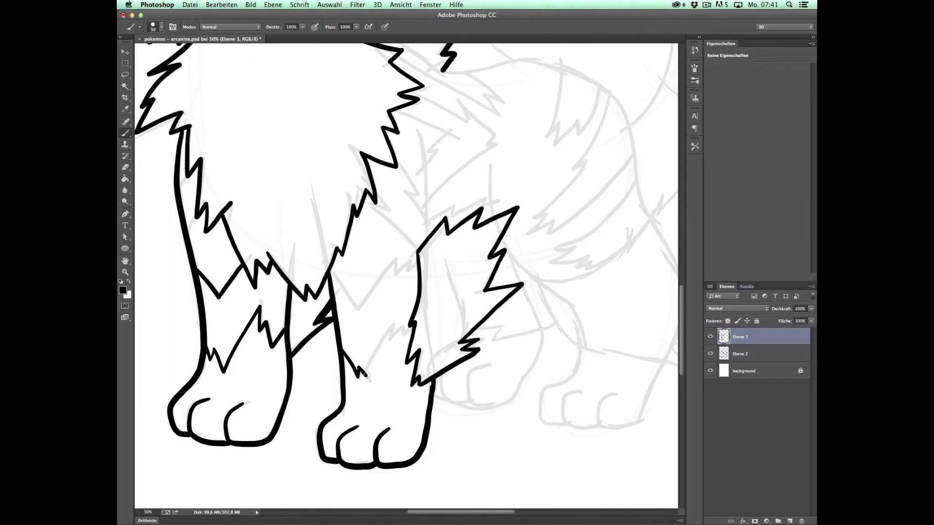
{"action": "left_click_drag", "start_coordinate": [365, 375], "coordinate": [412, 331]}
{"action": "left_click_drag", "start_coordinate": [331, 271], "coordinate": [412, 267]}
{"action": "left_click_drag", "start_coordinate": [417, 130], "coordinate": [425, 239]}
{"action": "left_click_drag", "start_coordinate": [374, 206], "coordinate": [420, 248]}
{"action": "left_click_drag", "start_coordinate": [389, 146], "coordinate": [422, 213]}
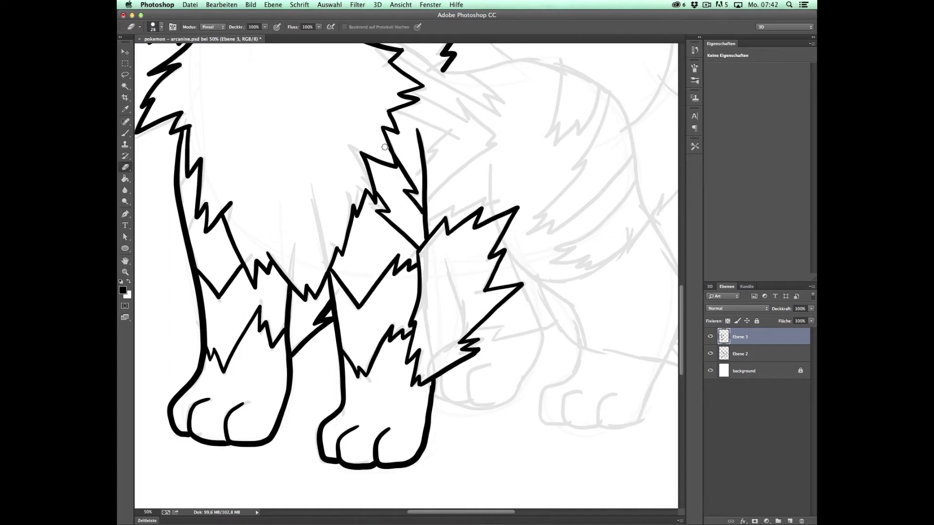
Ink the back leg with its toed paw, the zigzag fur at the belly's end and the belly line
{"action": "left_click_drag", "start_coordinate": [440, 377], "coordinate": [540, 337]}
{"action": "scroll", "coordinate": [541, 329], "scroll_direction": "right", "scroll_amount": 5}
{"action": "mouse_move", "coordinate": [351, 225]}
{"action": "left_mouse_down"}
{"action": "mouse_move", "coordinate": [397, 363]}
{"action": "mouse_move", "coordinate": [462, 411]}
{"action": "mouse_move", "coordinate": [510, 348]}
{"action": "left_mouse_up"}
{"action": "left_click_drag", "start_coordinate": [430, 328], "coordinate": [522, 347]}
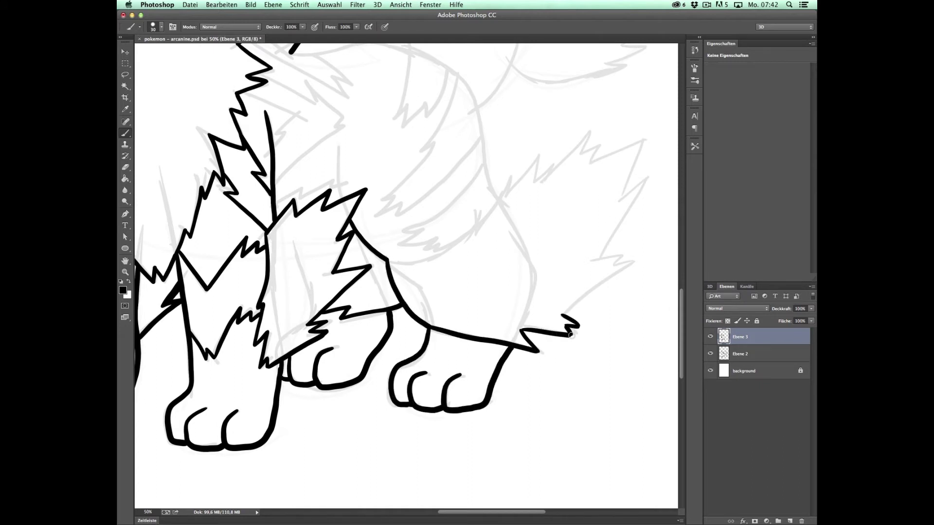
{"action": "scroll", "coordinate": [571, 311], "scroll_direction": "up", "scroll_amount": 5}
{"action": "scroll", "coordinate": [572, 311], "scroll_direction": "right", "scroll_amount": 3}
{"action": "left_click_drag", "start_coordinate": [600, 251], "coordinate": [516, 386]}
{"action": "mouse_move", "coordinate": [459, 267]}
{"action": "left_mouse_down"}
{"action": "mouse_move", "coordinate": [508, 238]}
{"action": "mouse_move", "coordinate": [573, 259]}
{"action": "left_mouse_up"}
{"action": "left_click_drag", "start_coordinate": [343, 334], "coordinate": [457, 269]}
Ink the back curve, three hindquarter fur stripes, a flank stripe and the neck-to-back line
{"action": "scroll", "coordinate": [452, 273], "scroll_direction": "up", "scroll_amount": 3}
{"action": "scroll", "coordinate": [452, 272], "scroll_direction": "left", "scroll_amount": 5}
{"action": "left_click_drag", "start_coordinate": [272, 134], "coordinate": [557, 324]}
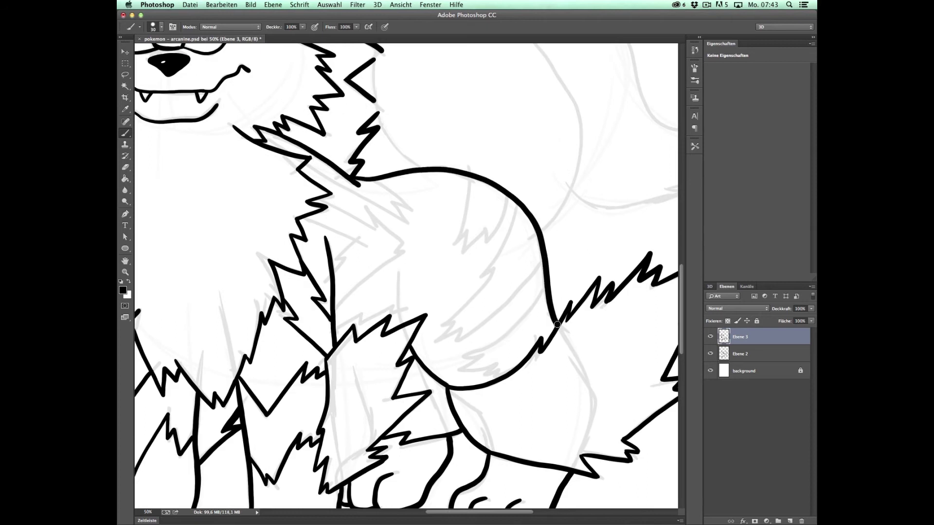
{"action": "left_click_drag", "start_coordinate": [545, 287], "coordinate": [457, 369]}
{"action": "left_click_drag", "start_coordinate": [515, 203], "coordinate": [431, 341]}
{"action": "left_click_drag", "start_coordinate": [543, 254], "coordinate": [455, 340]}
{"action": "left_click_drag", "start_coordinate": [468, 178], "coordinate": [488, 223]}
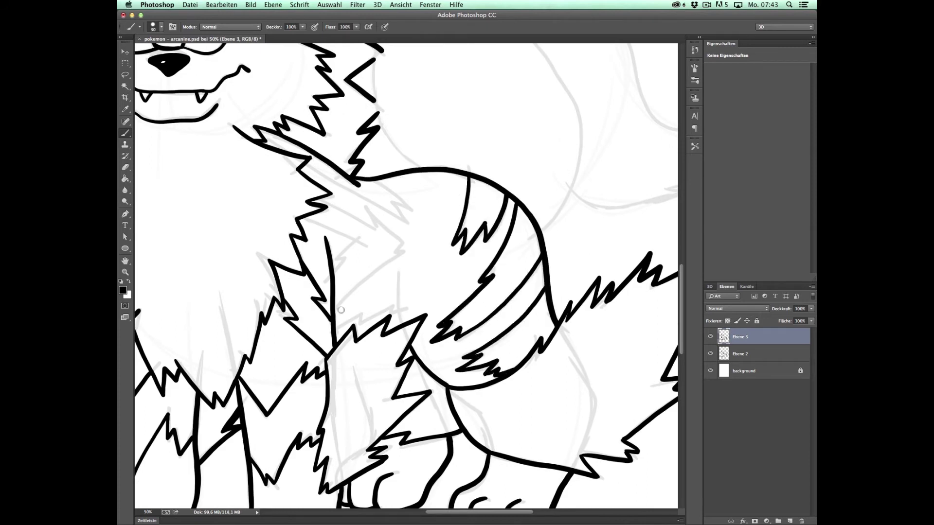
{"action": "left_click_drag", "start_coordinate": [341, 310], "coordinate": [406, 254]}
{"action": "left_click_drag", "start_coordinate": [335, 206], "coordinate": [389, 233]}
{"action": "left_click_drag", "start_coordinate": [307, 165], "coordinate": [406, 225]}
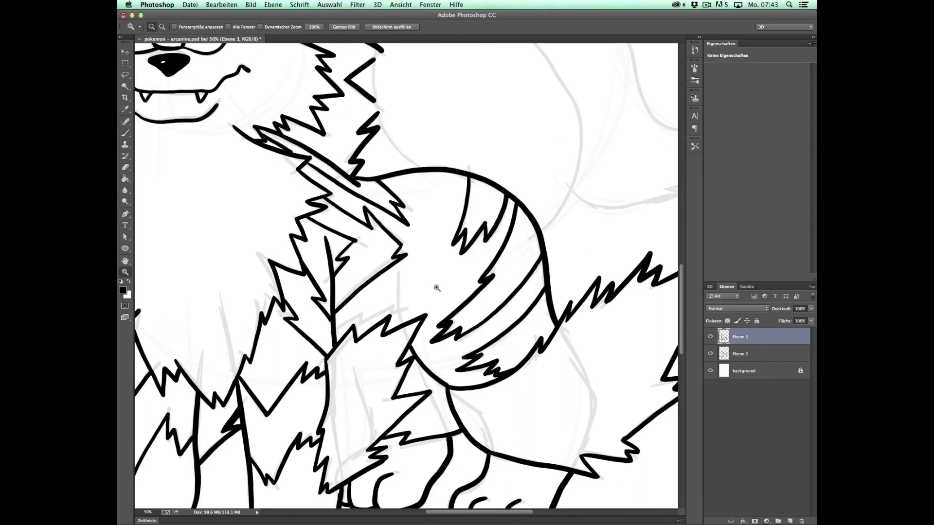
Ink the tail's zigzag upper outline along with its inner and outer curves
{"action": "scroll", "coordinate": [341, 243], "scroll_direction": "up", "scroll_amount": 5}
{"action": "scroll", "coordinate": [340, 244], "scroll_direction": "right", "scroll_amount": 3}
{"action": "left_click_drag", "start_coordinate": [270, 295], "coordinate": [315, 368]}
{"action": "left_click_drag", "start_coordinate": [311, 185], "coordinate": [270, 298]}
{"action": "key", "text": "e"}
{"action": "key", "text": "b"}
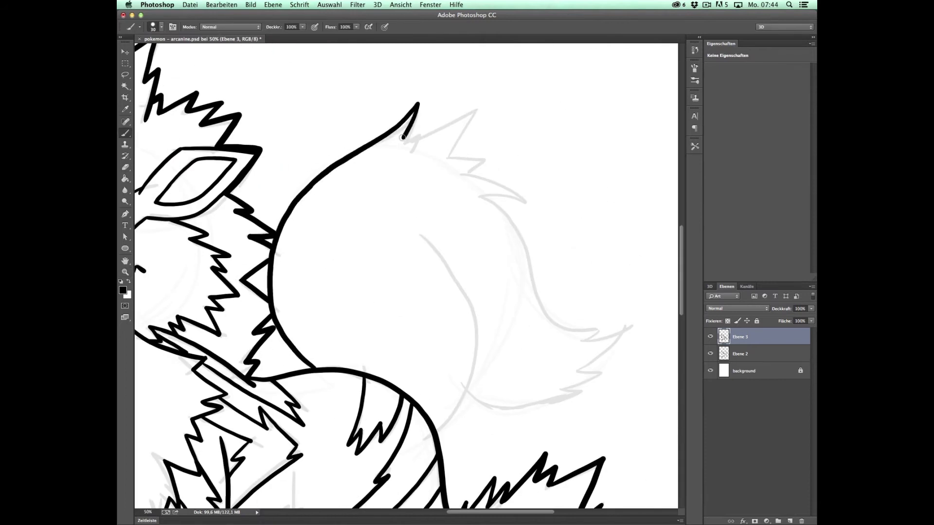
{"action": "left_click_drag", "start_coordinate": [311, 185], "coordinate": [529, 204]}
{"action": "left_click_drag", "start_coordinate": [419, 233], "coordinate": [437, 435]}
{"action": "mouse_move", "coordinate": [480, 195]}
{"action": "left_mouse_down"}
{"action": "mouse_move", "coordinate": [595, 327]}
{"action": "mouse_move", "coordinate": [564, 389]}
{"action": "mouse_move", "coordinate": [484, 409]}
{"action": "left_mouse_up"}
Select the inside of the figure and fill it with a brown base colour on a new layer
{"action": "key", "text": "z"}
{"action": "key", "text": "ctrl+minus"}
{"action": "key", "text": "ctrl+minus"}
{"action": "key", "text": "ctrl+minus"}
{"action": "key", "text": "ctrl+g"}
{"action": "left_click", "coordinate": [739, 337]}
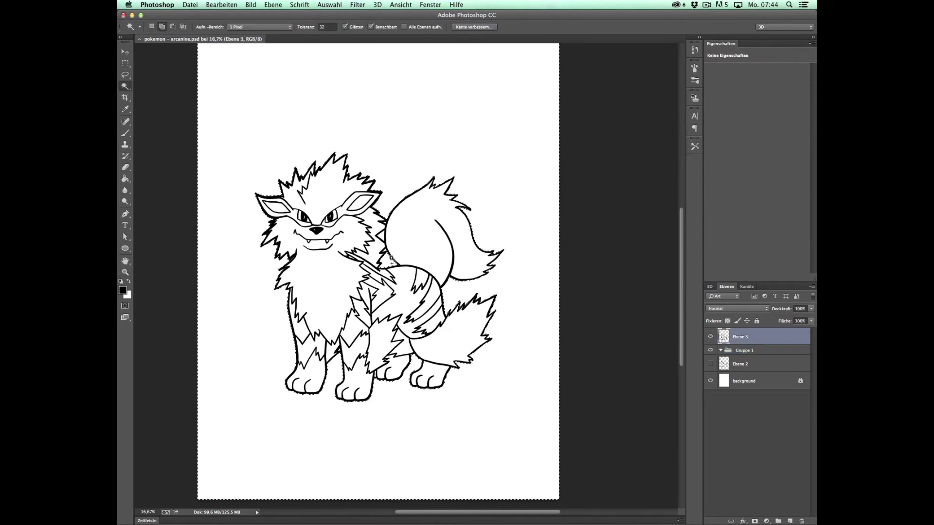
{"action": "key", "text": "ctrl+plus"}
{"action": "key", "text": "ctrl+plus"}
{"action": "key", "text": "ctrl+minus"}
{"action": "left_click", "coordinate": [123, 290]}
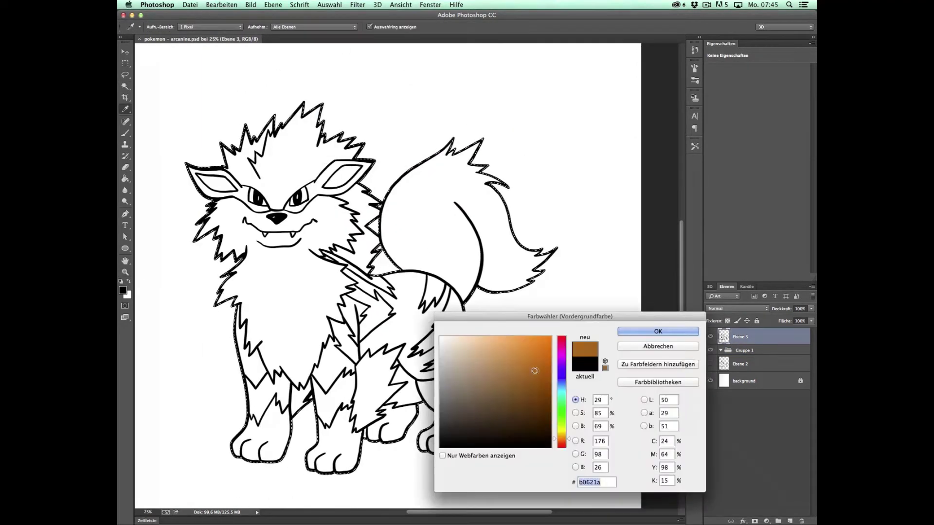
{"action": "left_click", "coordinate": [658, 329]}
{"action": "key", "text": "alt+BackSpace"}
Fill the mane and tail fur with pale cream-yellow and deselect
{"action": "key", "text": "w"}
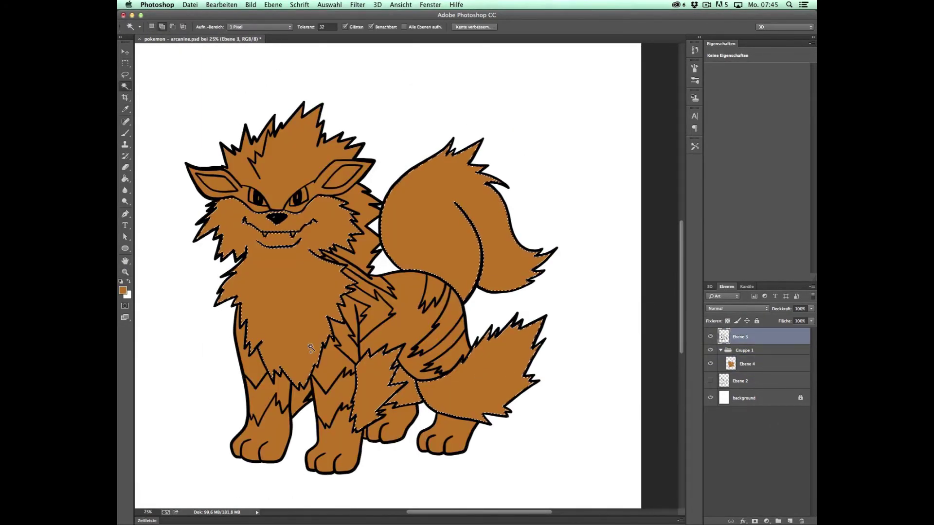
{"action": "left_click", "coordinate": [769, 364]}
{"action": "left_click", "coordinate": [123, 291]}
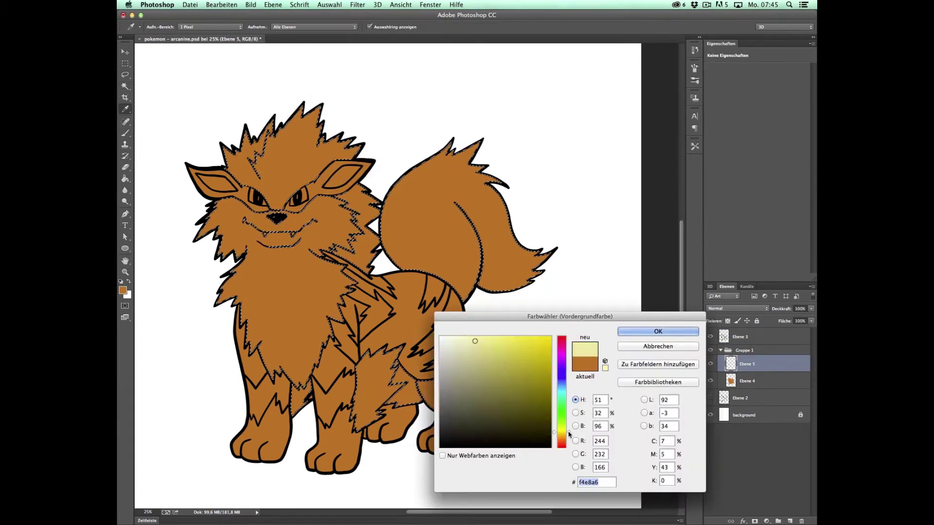
{"action": "left_click", "coordinate": [658, 329]}
{"action": "key", "text": "alt+BackSpace"}
{"action": "key", "text": "ctrl+d"}
{"action": "key", "text": "z"}
Magic-wand the stripes and leg bands on Ebene 3, then fill them dark grey on a new layer
{"action": "left_click", "coordinate": [759, 341]}
{"action": "key", "text": "w"}
{"action": "left_click", "coordinate": [357, 356]}
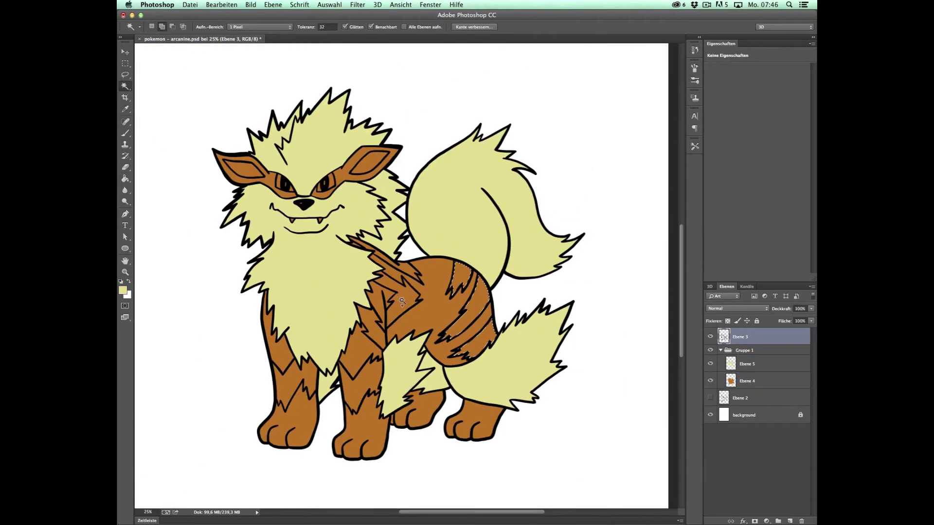
{"action": "left_click", "coordinate": [790, 520]}
{"action": "left_click", "coordinate": [329, 5]}
{"action": "left_click", "coordinate": [123, 290]}
{"action": "left_click", "coordinate": [659, 329]}
{"action": "key", "text": "alt+BackSpace"}
{"action": "key", "text": "ctrl+d"}
Refill the stripes with a darker grey and clear the selection
{"action": "left_click", "coordinate": [123, 291]}
{"action": "left_click", "coordinate": [658, 329]}
{"action": "key", "text": "alt+BackSpace"}
{"action": "key", "text": "Return"}
{"action": "key", "text": "z"}
Add a new layer above fur layer Ebene 5 and load the fur area as a selection
{"action": "left_click", "coordinate": [747, 381]}
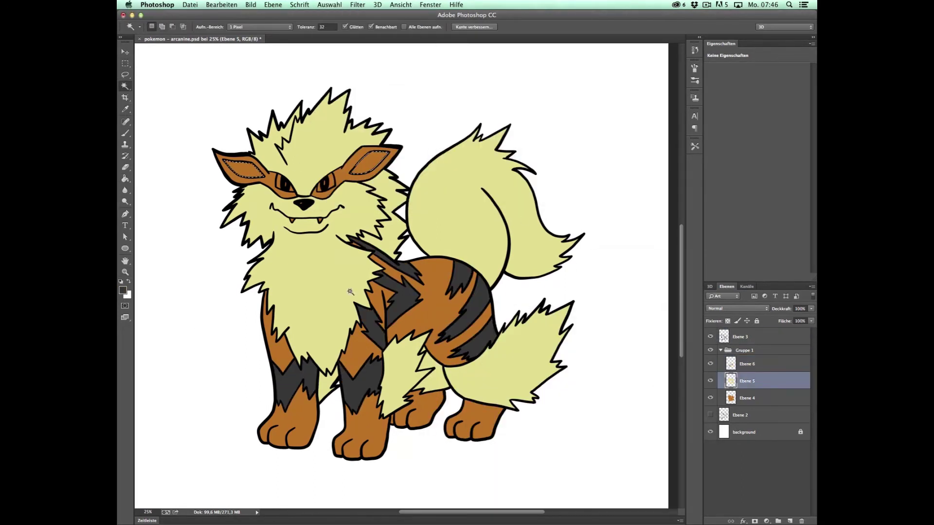
{"action": "key", "text": "m"}
{"action": "key", "text": "b"}
{"action": "key", "text": "ctrl+plus"}
{"action": "key", "text": "ctrl+shift+alt+n"}
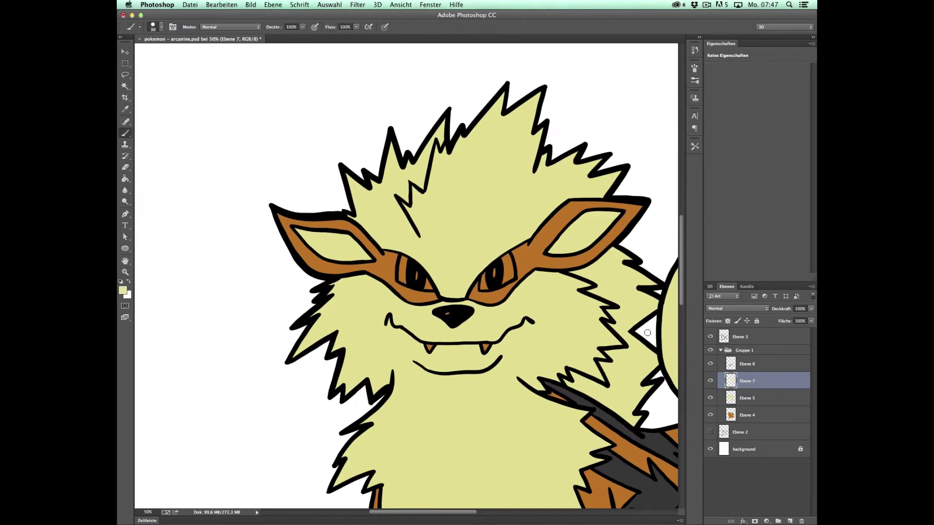
{"action": "key", "text": "i"}
{"action": "key", "text": "ctrl+minus"}
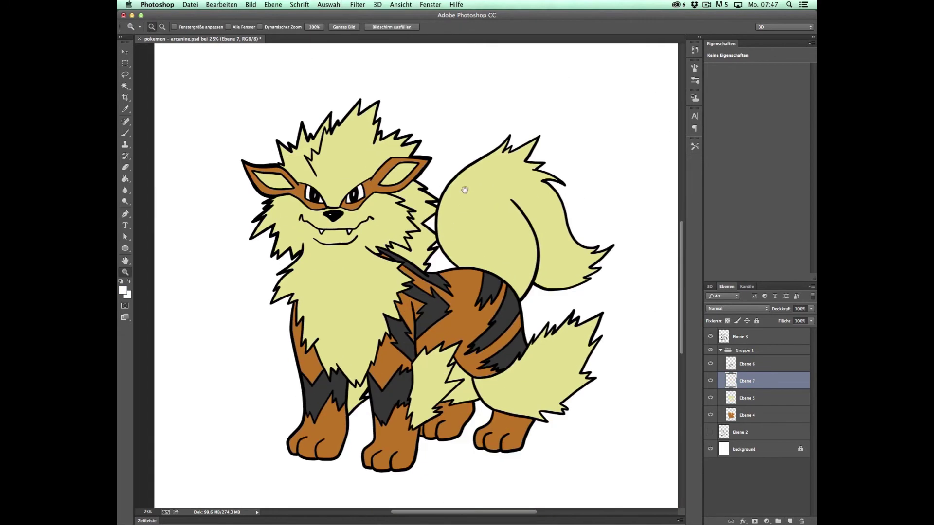
{"action": "left_click", "coordinate": [747, 398]}
{"action": "left_click", "coordinate": [128, 294]}
Lay a soft foreground-to-background gradient across the cream fur
{"action": "key", "text": "Return"}
{"action": "key", "text": "g"}
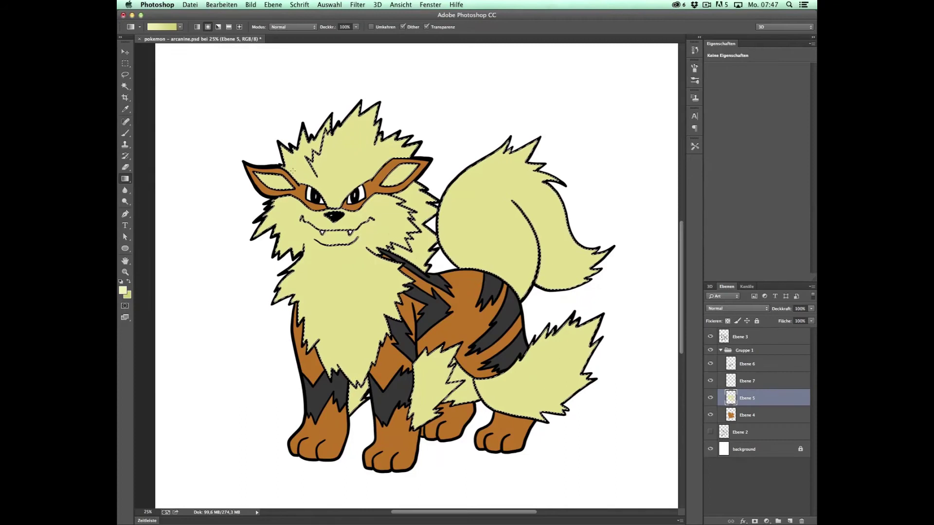
{"action": "left_click_drag", "start_coordinate": [341, 145], "coordinate": [437, 340]}
{"action": "left_click", "coordinate": [746, 415]}
Apply a lighter orange gradient to body layer Ebene 4 and deselect
{"action": "left_click", "coordinate": [122, 291]}
{"action": "key", "text": "Return"}
{"action": "key", "text": "ctrl+d"}
{"action": "key", "text": "l"}
Lasso shading areas on the face mask, side fur, mouth, chest fur and tail
{"action": "key", "text": "alt+bracketright"}
{"action": "key", "text": "ctrl+plus"}
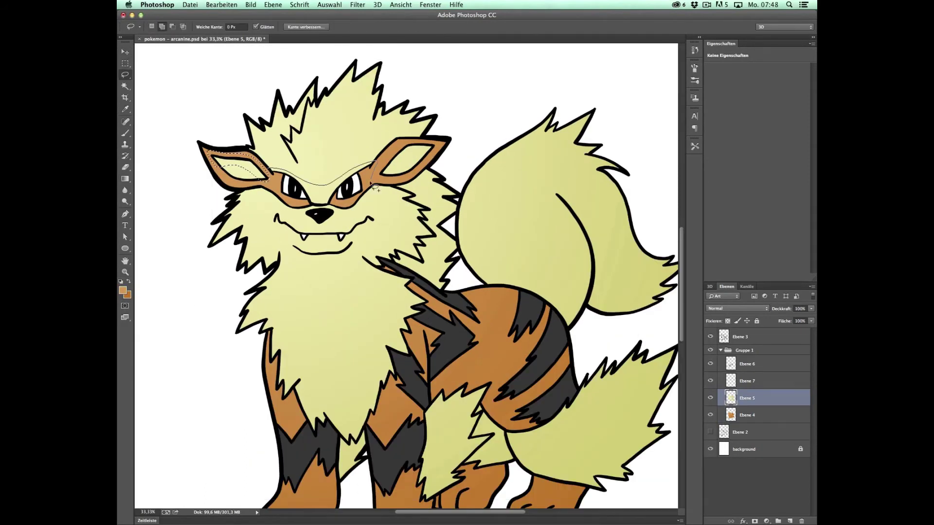
{"action": "left_click_drag", "start_coordinate": [375, 187], "coordinate": [396, 172]}
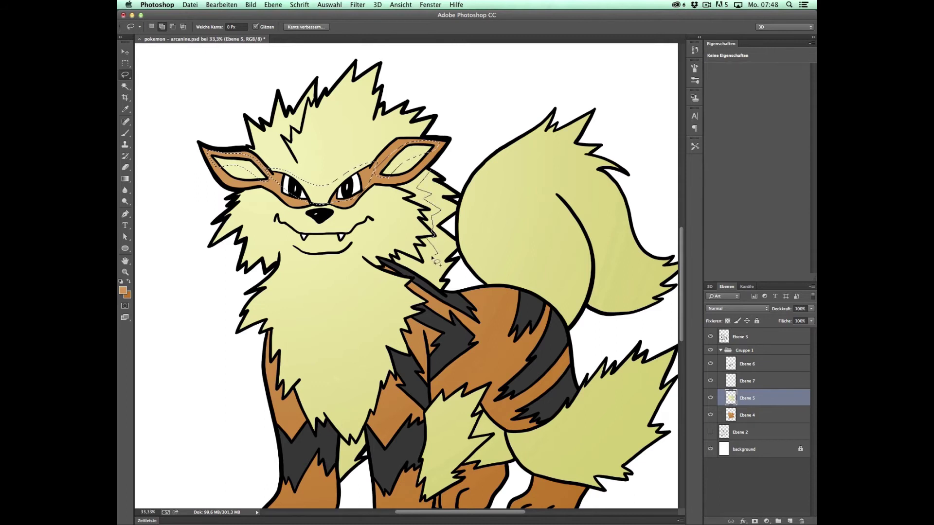
{"action": "left_click_drag", "start_coordinate": [436, 217], "coordinate": [423, 175]}
{"action": "mouse_move", "coordinate": [276, 215]}
{"action": "left_mouse_down"}
{"action": "mouse_move", "coordinate": [326, 235]}
{"action": "mouse_move", "coordinate": [340, 260]}
{"action": "left_mouse_up"}
{"action": "left_click_drag", "start_coordinate": [315, 417], "coordinate": [363, 380]}
{"action": "left_click_drag", "start_coordinate": [331, 447], "coordinate": [340, 488]}
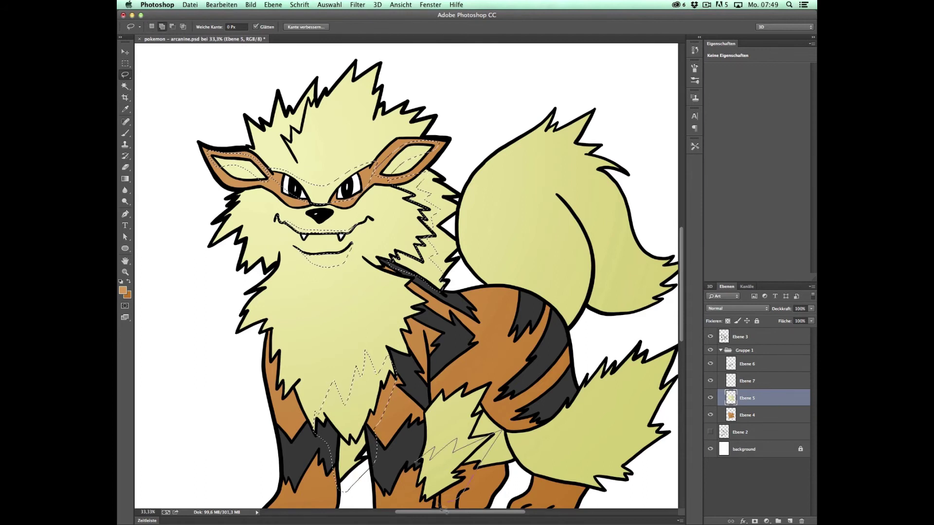
{"action": "left_click_drag", "start_coordinate": [418, 377], "coordinate": [428, 418]}
{"action": "key", "text": "super+minus"}
{"action": "left_click_drag", "start_coordinate": [484, 209], "coordinate": [488, 287]}
Brighten the selection with Curves, then select the head and chest fur and brighten those too
{"action": "key", "text": "super+m"}
{"action": "key", "text": "Return"}
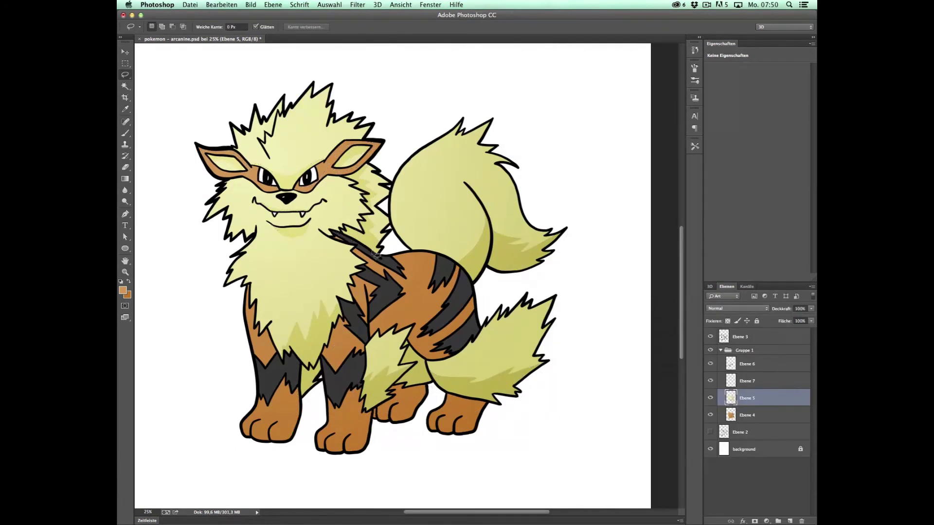
{"action": "key", "text": "super+plus"}
{"action": "mouse_move", "coordinate": [312, 97]}
{"action": "left_mouse_down"}
{"action": "mouse_move", "coordinate": [239, 146]}
{"action": "mouse_move", "coordinate": [214, 258]}
{"action": "mouse_move", "coordinate": [244, 402]}
{"action": "left_mouse_up"}
{"action": "left_click_drag", "start_coordinate": [251, 281], "coordinate": [253, 273]}
{"action": "key", "text": "super+m"}
{"action": "key", "text": "Return"}
{"action": "left_click", "coordinate": [428, 356], "text": "alt+super"}
Lasso-select the inner legs and a flank area on the orange layer Ebene 4
{"action": "key", "text": "super+plus"}
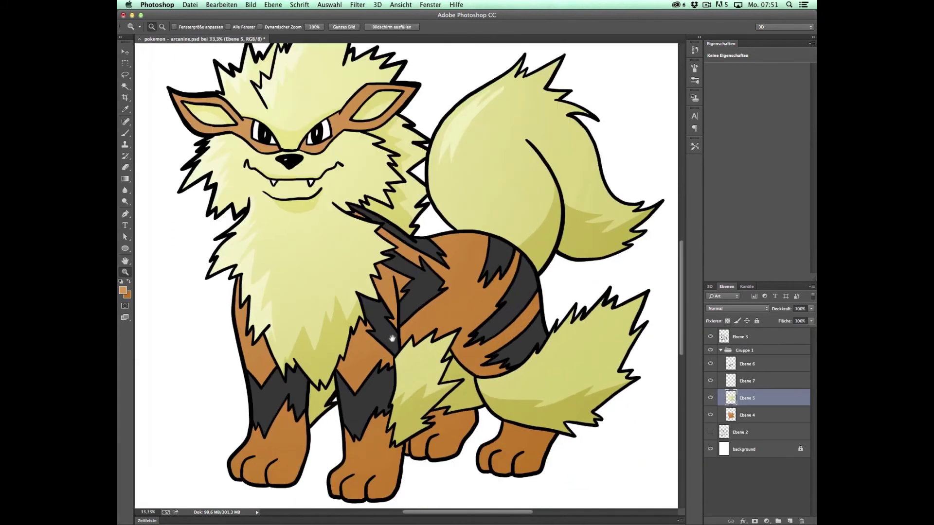
{"action": "scroll", "coordinate": [304, 349], "scroll_direction": "down", "scroll_amount": 1}
{"action": "key", "text": "alt+bracketleft"}
{"action": "key", "text": "l"}
{"action": "left_click_drag", "start_coordinate": [304, 349], "coordinate": [307, 451]}
{"action": "left_click_drag", "start_coordinate": [324, 406], "coordinate": [311, 329]}
{"action": "left_click_drag", "start_coordinate": [406, 403], "coordinate": [382, 483]}
{"action": "left_click_drag", "start_coordinate": [447, 368], "coordinate": [438, 366]}
{"action": "left_click_drag", "start_coordinate": [513, 403], "coordinate": [501, 430]}
{"action": "left_click_drag", "start_coordinate": [413, 318], "coordinate": [465, 322]}
Darken the selected inner legs with a Curves adjustment and deselect
{"action": "key", "text": "super+m"}
{"action": "left_click_drag", "start_coordinate": [650, 375], "coordinate": [654, 389]}
{"action": "key", "text": "Return"}
{"action": "key", "text": "super+d"}
Tint the black line art olive using a new layer above Ebene 3
{"action": "key", "text": "b"}
{"action": "left_click", "coordinate": [723, 336]}
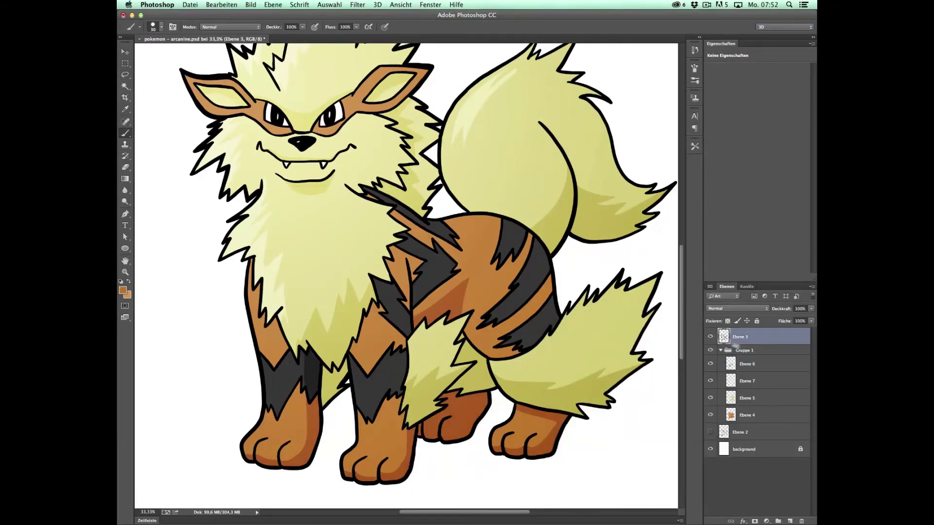
{"action": "key", "text": "super+minus"}
{"action": "key", "text": "super+shift+alt+n"}
{"action": "key", "text": "i"}
{"action": "key", "text": "Return"}
{"action": "key", "text": "alt+BackSpace"}
On a new layer, paint dark brown over the front leg and paw outlines
{"action": "key", "text": "super+shift+alt+n"}
{"action": "left_click", "coordinate": [122, 290]}
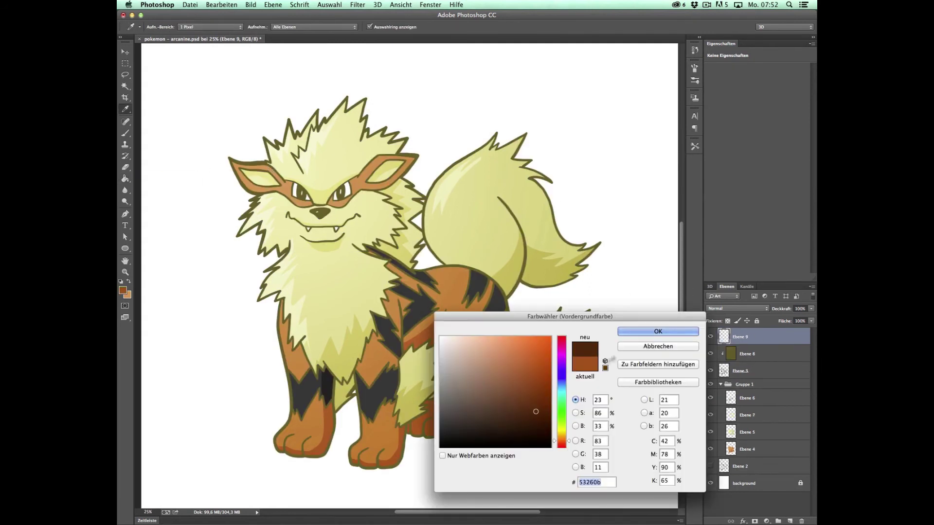
{"action": "key", "text": "Return"}
{"action": "key", "text": "super+plus"}
{"action": "left_click_drag", "start_coordinate": [451, 371], "coordinate": [421, 448]}
{"action": "right_click", "coordinate": [524, 394]}
{"action": "left_click_drag", "start_coordinate": [486, 448], "coordinate": [206, 404]}
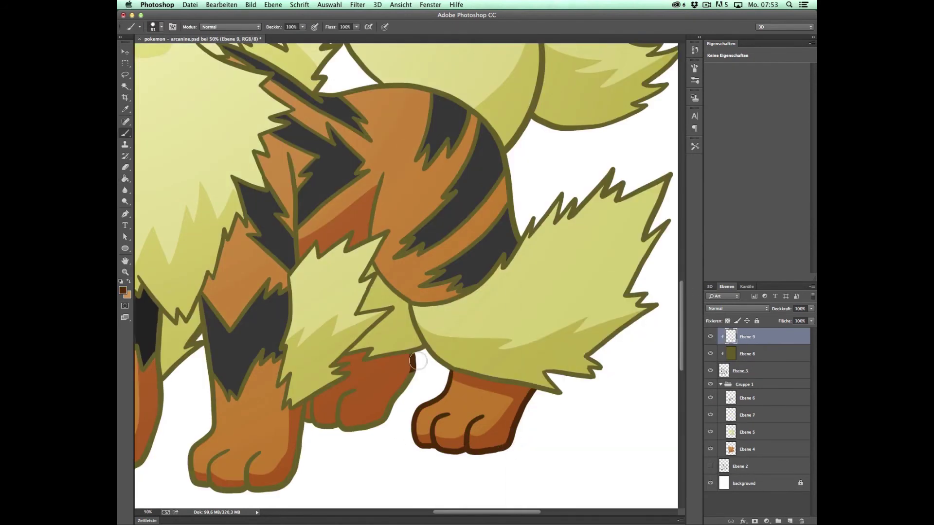
{"action": "right_click", "coordinate": [327, 279]}
{"action": "left_click_drag", "start_coordinate": [427, 288], "coordinate": [406, 288]}
Paint the left leg, both ear and face mask outlines dark brown
{"action": "key", "text": "Return"}
{"action": "mouse_move", "coordinate": [214, 379]}
{"action": "left_mouse_down"}
{"action": "mouse_move", "coordinate": [201, 301]}
{"action": "mouse_move", "coordinate": [360, 289]}
{"action": "left_mouse_up"}
{"action": "left_click_drag", "start_coordinate": [214, 136], "coordinate": [321, 452]}
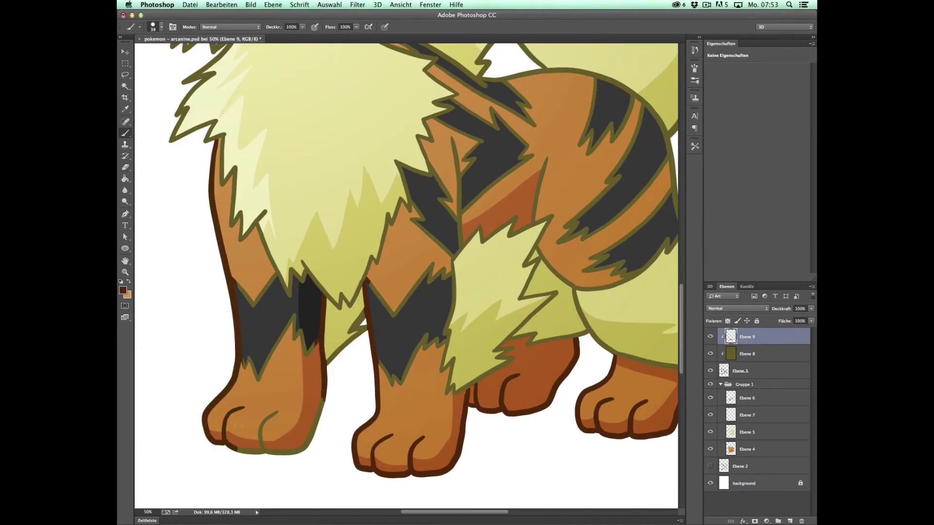
{"action": "scroll", "coordinate": [321, 438], "scroll_direction": "up", "scroll_amount": 10}
{"action": "mouse_move", "coordinate": [176, 220]}
{"action": "left_mouse_down"}
{"action": "mouse_move", "coordinate": [242, 228]}
{"action": "mouse_move", "coordinate": [350, 312]}
{"action": "mouse_move", "coordinate": [554, 214]}
{"action": "mouse_move", "coordinate": [384, 316]}
{"action": "left_mouse_up"}
{"action": "left_click_drag", "start_coordinate": [530, 226], "coordinate": [452, 270]}
{"action": "left_click_drag", "start_coordinate": [199, 243], "coordinate": [282, 276]}
Paint the neck fur line, back, rump and belly outlines dark brown
{"action": "scroll", "coordinate": [340, 292], "scroll_direction": "down", "scroll_amount": 10}
{"action": "scroll", "coordinate": [340, 291], "scroll_direction": "right", "scroll_amount": 10}
{"action": "left_click_drag", "start_coordinate": [267, 227], "coordinate": [230, 215]}
{"action": "mouse_move", "coordinate": [311, 252]}
{"action": "left_mouse_down"}
{"action": "mouse_move", "coordinate": [482, 289]}
{"action": "mouse_move", "coordinate": [508, 403]}
{"action": "left_mouse_up"}
{"action": "scroll", "coordinate": [481, 399], "scroll_direction": "down", "scroll_amount": 2}
{"action": "left_click_drag", "start_coordinate": [379, 391], "coordinate": [413, 433]}
{"action": "key", "text": "e"}
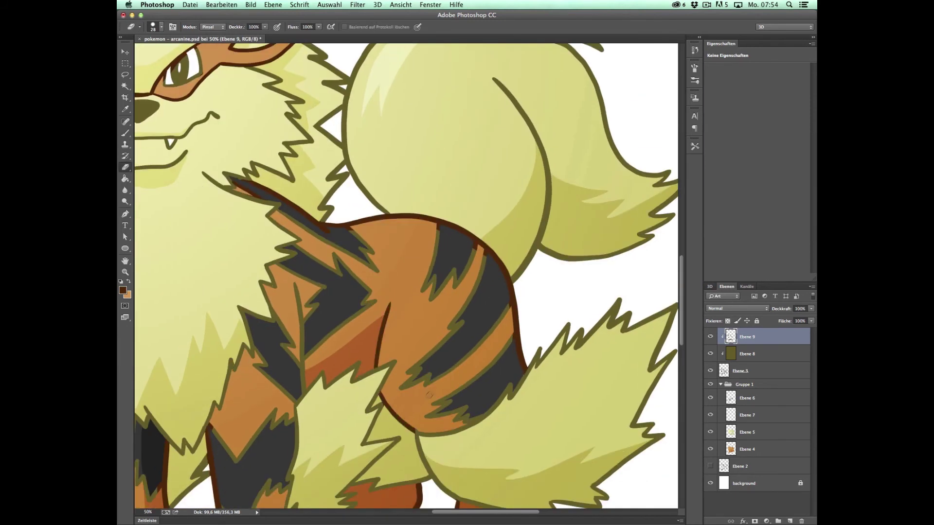
{"action": "scroll", "coordinate": [428, 395], "scroll_direction": "left", "scroll_amount": 5}
Edge the back, lower body and upper-left stripes in black, erasing stray paint
{"action": "key", "text": "b"}
{"action": "left_click", "coordinate": [567, 389], "text": "alt"}
{"action": "left_click_drag", "start_coordinate": [537, 203], "coordinate": [522, 275]}
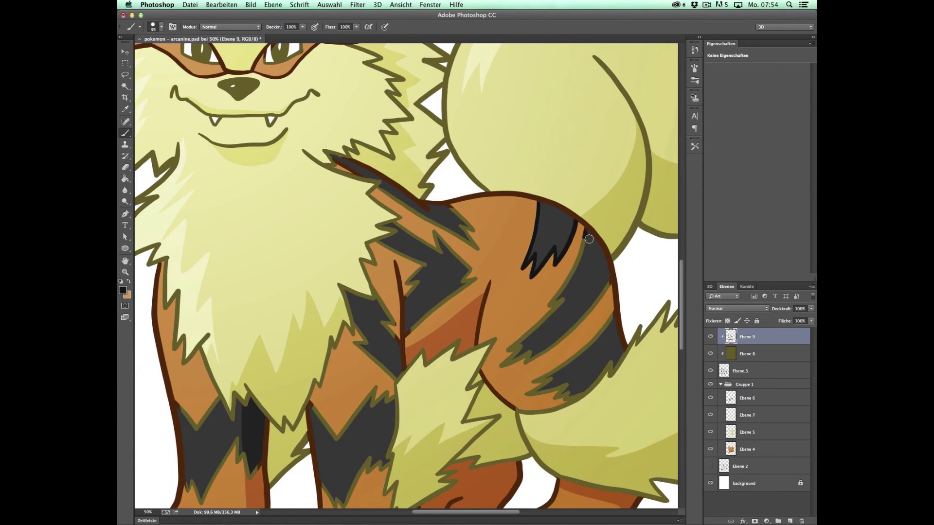
{"action": "left_click_drag", "start_coordinate": [589, 239], "coordinate": [505, 350]}
{"action": "left_click_drag", "start_coordinate": [609, 282], "coordinate": [498, 367]}
{"action": "left_click_drag", "start_coordinate": [612, 313], "coordinate": [557, 400]}
{"action": "left_click_drag", "start_coordinate": [422, 264], "coordinate": [401, 288]}
{"action": "key", "text": "e"}
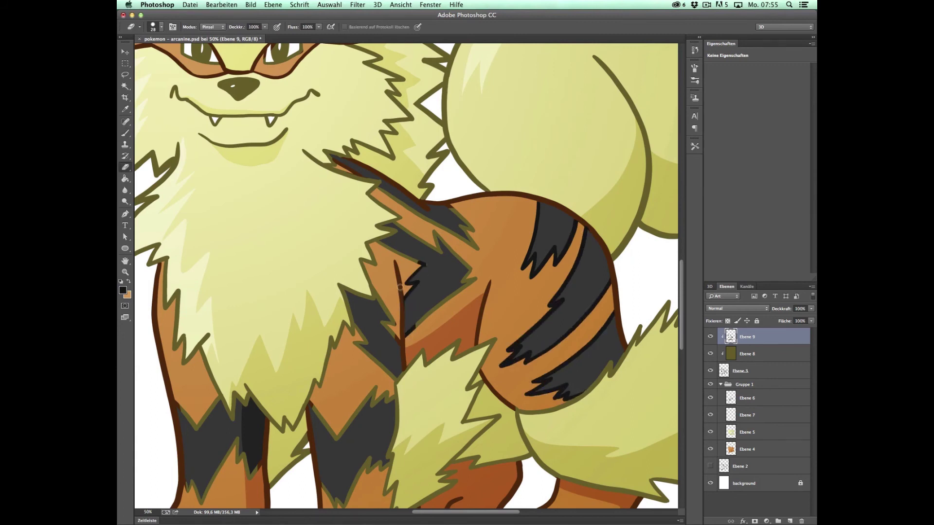
{"action": "key", "text": "b"}
{"action": "mouse_move", "coordinate": [477, 281]}
{"action": "left_mouse_down"}
{"action": "mouse_move", "coordinate": [406, 335]}
{"action": "mouse_move", "coordinate": [431, 228]}
{"action": "left_mouse_up"}
{"action": "left_click_drag", "start_coordinate": [422, 264], "coordinate": [377, 243]}
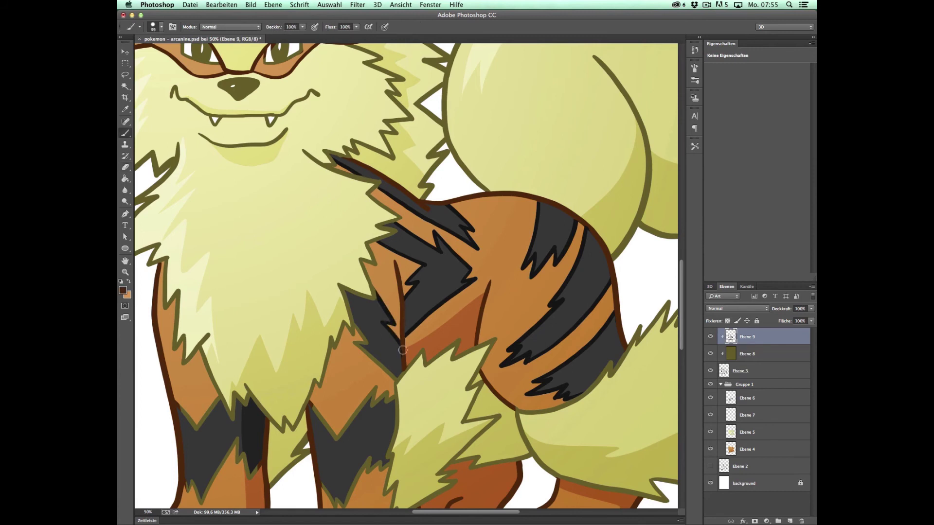
{"action": "scroll", "coordinate": [387, 366], "scroll_direction": "down", "scroll_amount": 5}
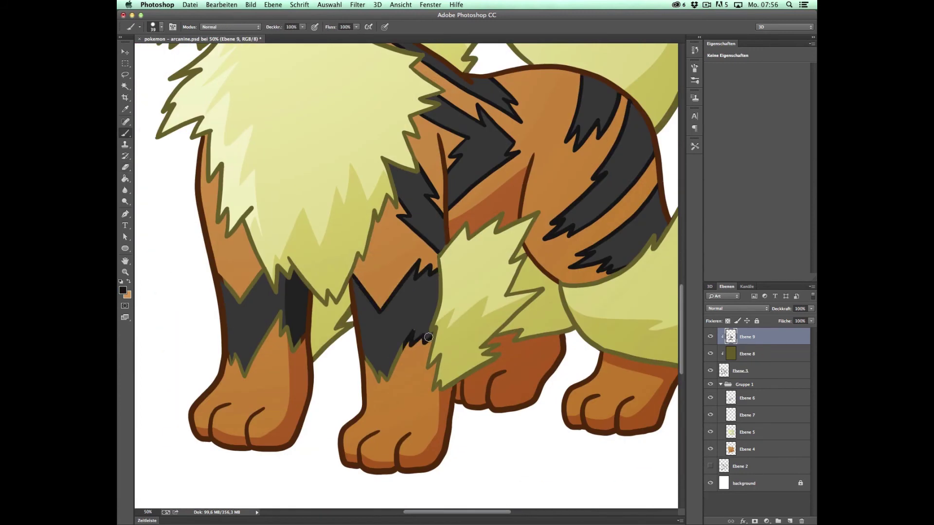